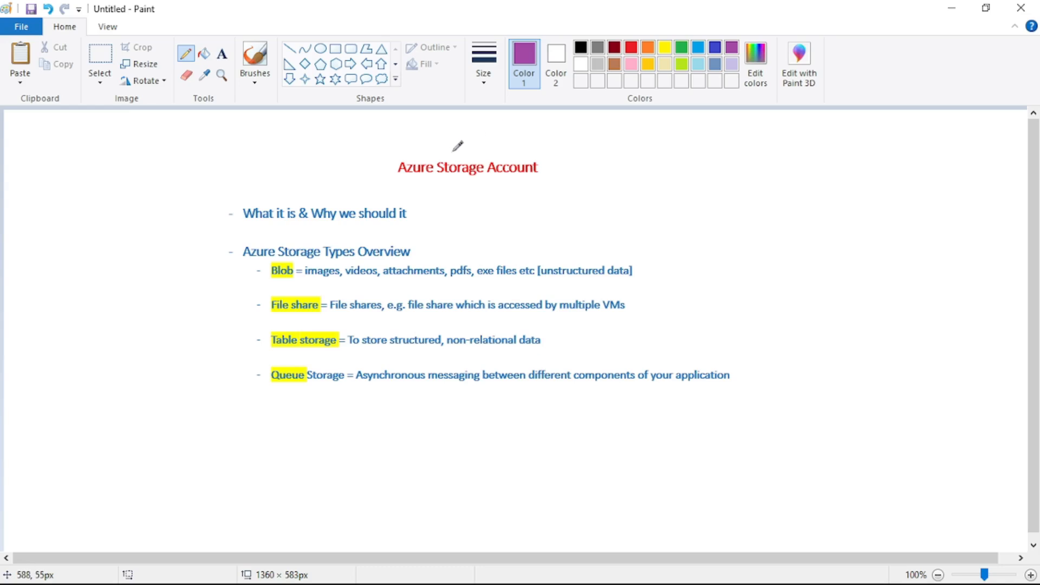
Draw purple check marks at the 'What it is' point and beside Blob, File share, Table and Queue Storage.
drag(270, 193, 378, 197)
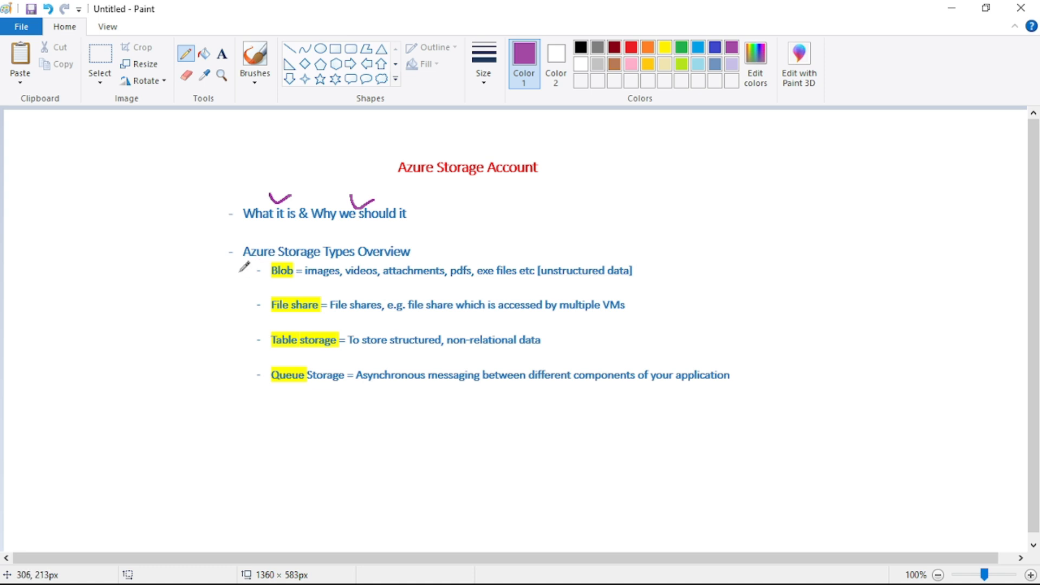
drag(240, 267, 273, 259)
drag(241, 304, 268, 299)
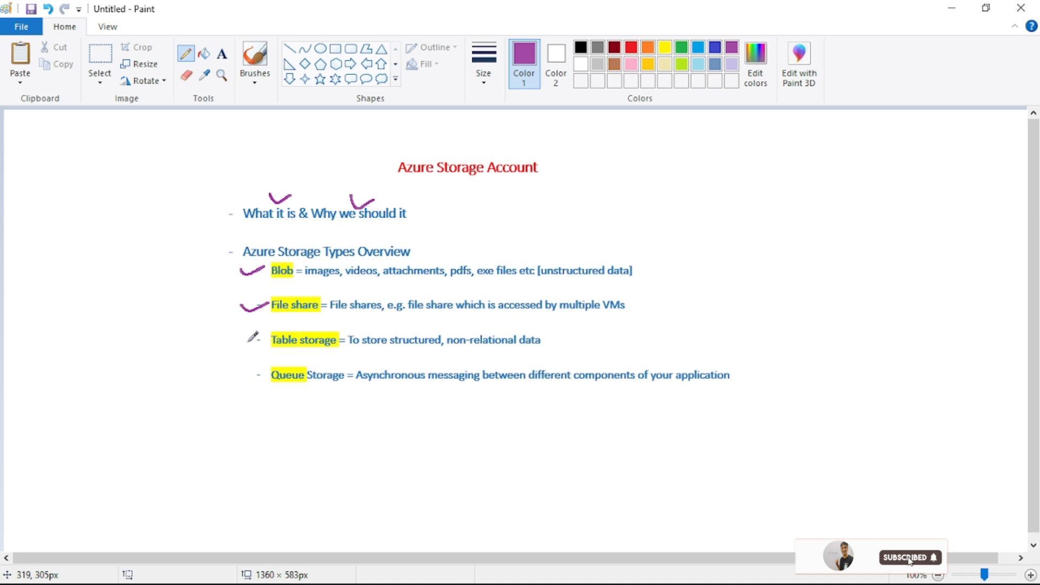
drag(246, 339, 276, 332)
drag(245, 376, 277, 370)
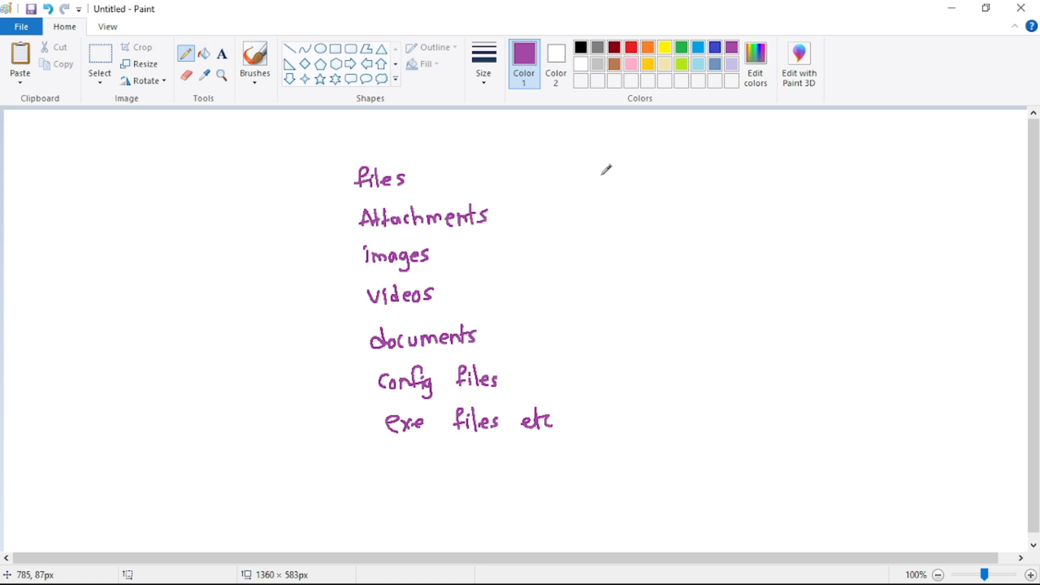
Draw a large curly brace to the right of the handwritten file-type list.
drag(580, 159, 612, 355)
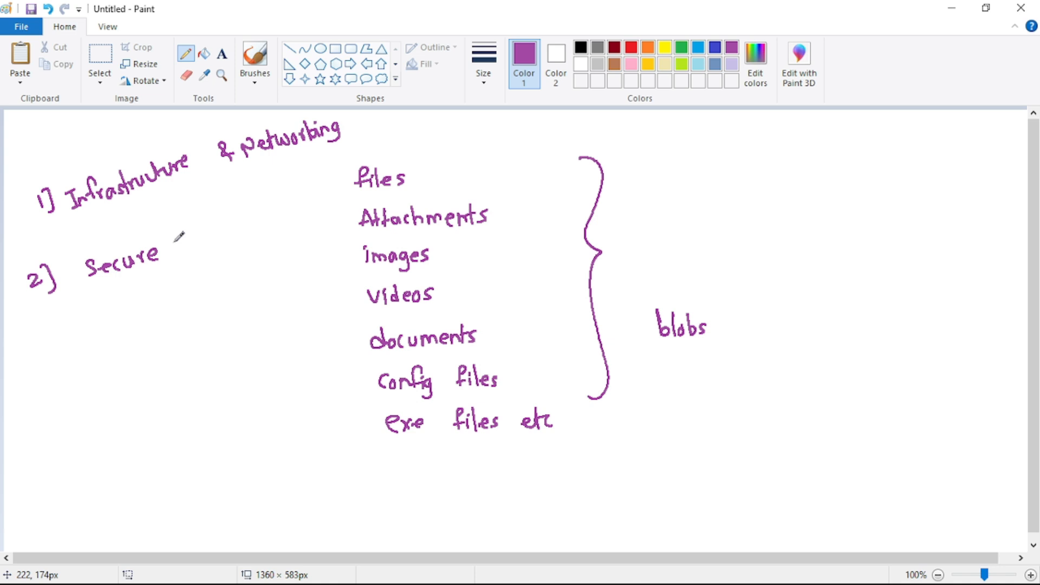
Draw two arrows branching from 'Secure', underline 'Access', and bracket the Microsoft Entra Auth lines.
mouse_move(168, 252)
mouse_down()
mouse_move(203, 213)
mouse_move(207, 227)
mouse_up()
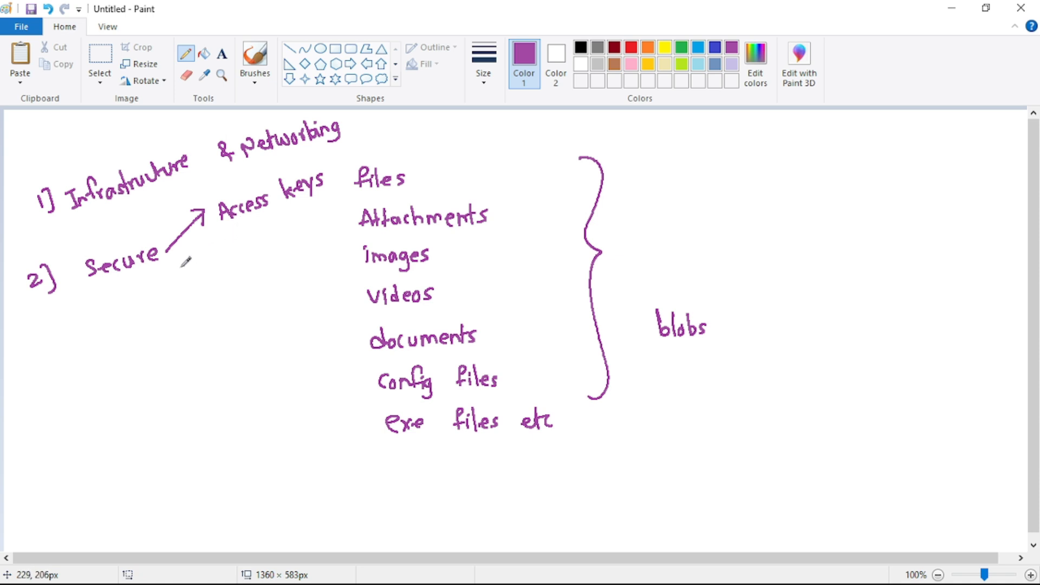
drag(170, 268, 213, 293)
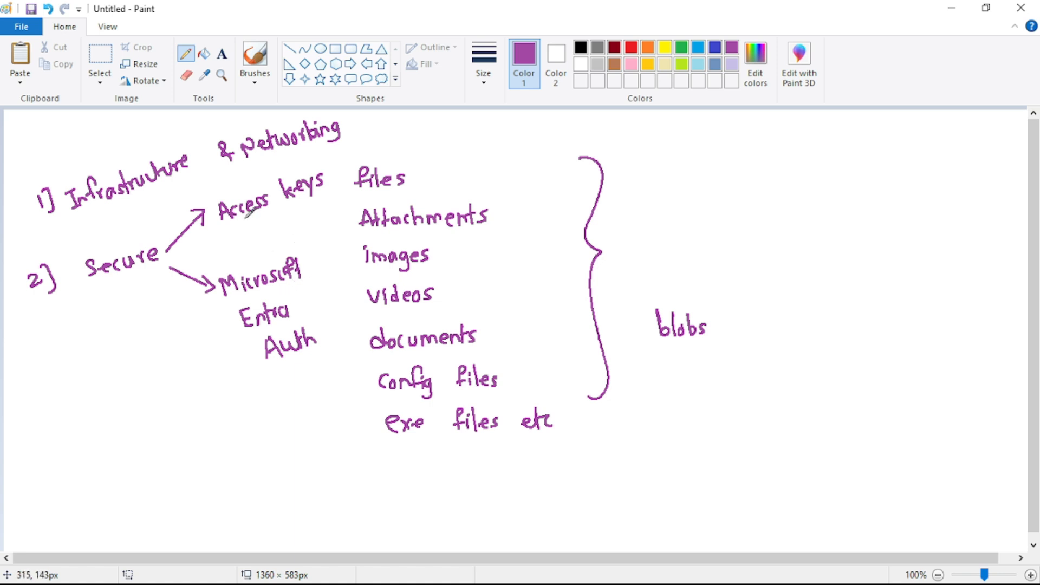
drag(248, 214, 279, 210)
drag(300, 242, 349, 334)
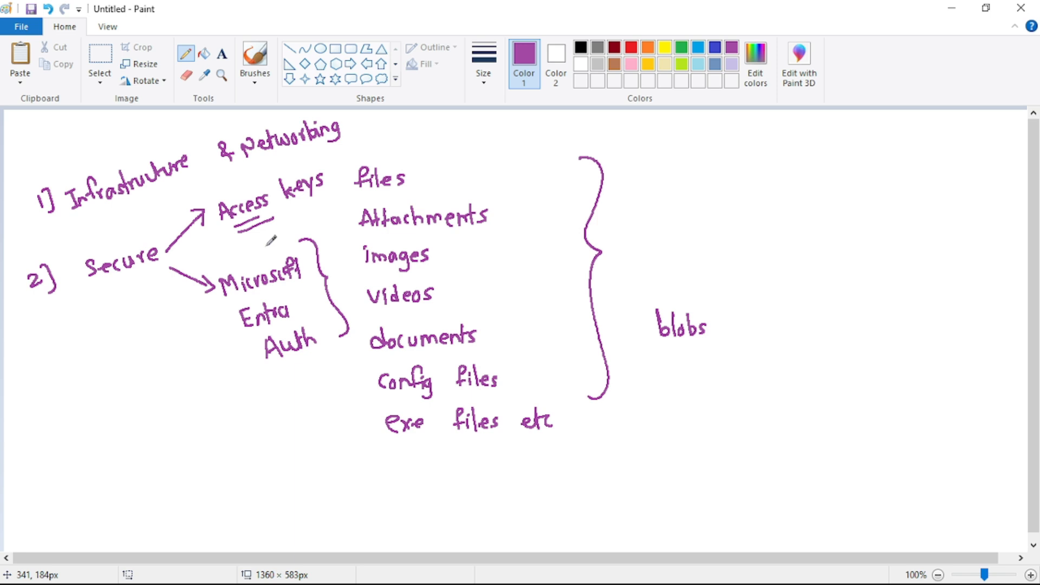